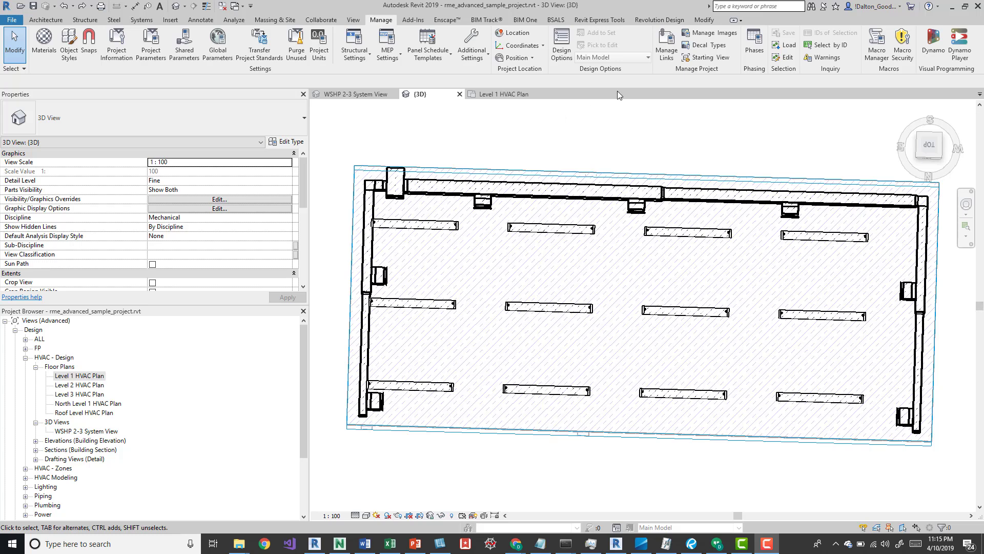
Save the six pendant lights in the two leftmost columns of the 3D view as a selection set named Area 1a
mouse_move(655, 314)
shift+middle_down()
mouse_move(620, 267)
mouse_move(641, 285)
mouse_move(649, 321)
mouse_move(653, 308)
shift+middle_up()
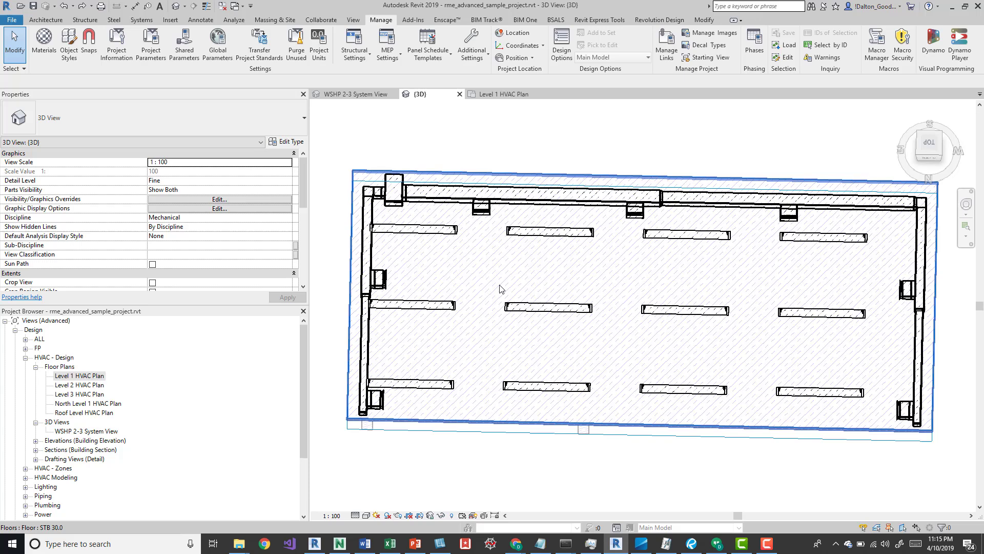
scroll(567, 149, up, 1)
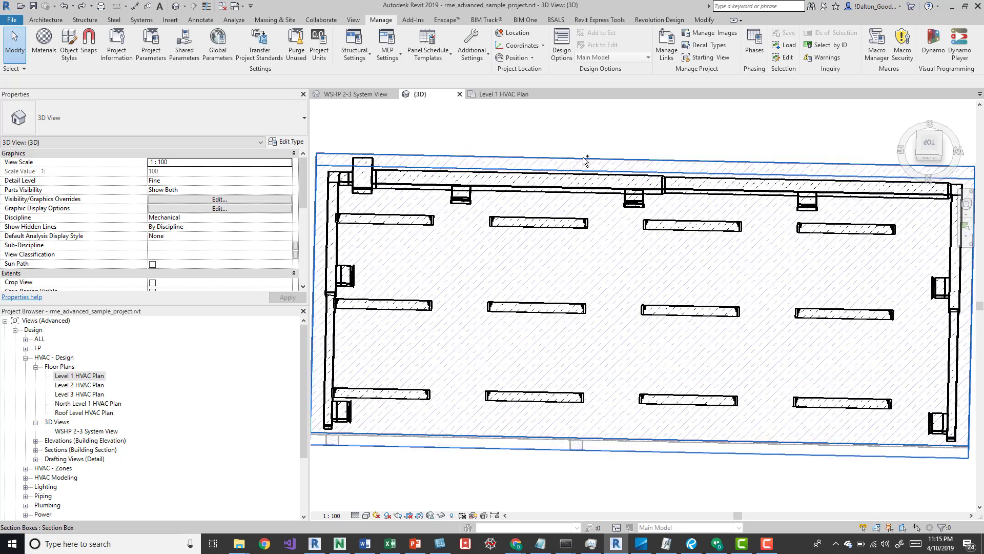
scroll(548, 212, down, 2)
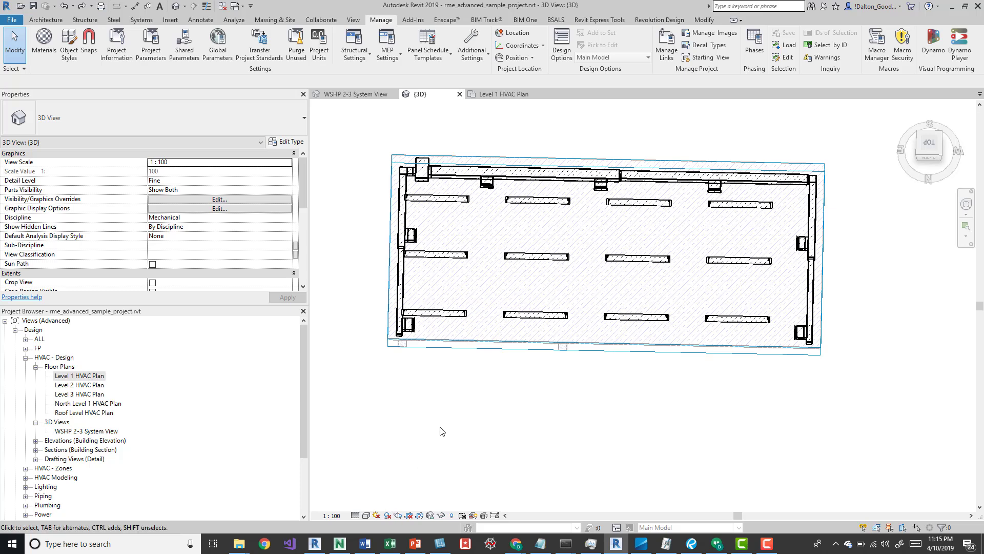
drag(403, 382, 523, 384)
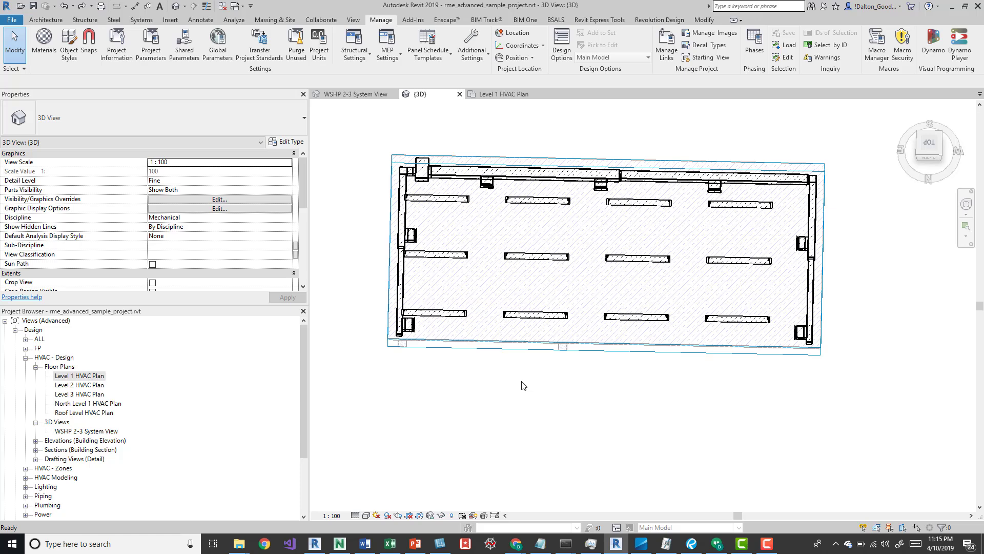
click(440, 313)
ctrl+click(440, 255)
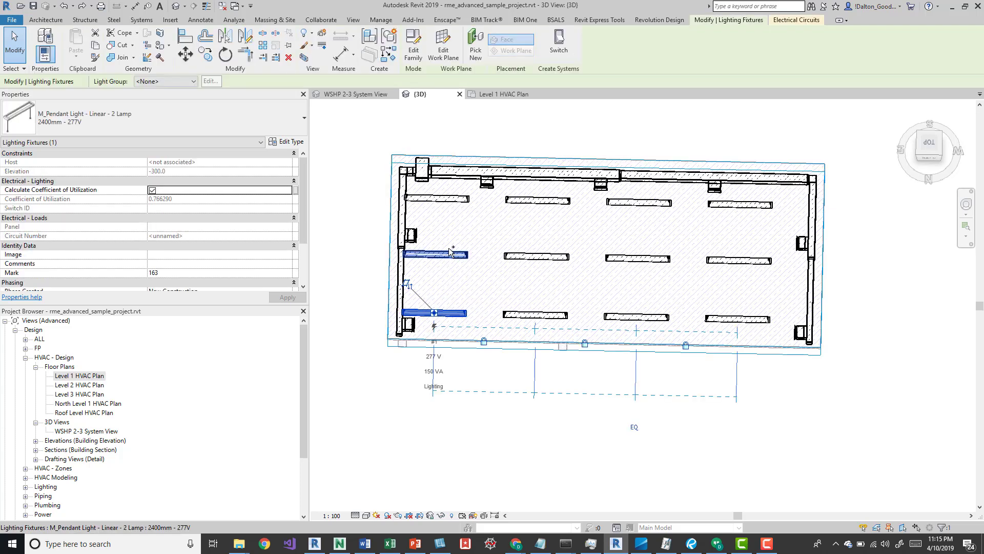
ctrl+click(437, 199)
ctrl+click(545, 200)
ctrl+click(542, 256)
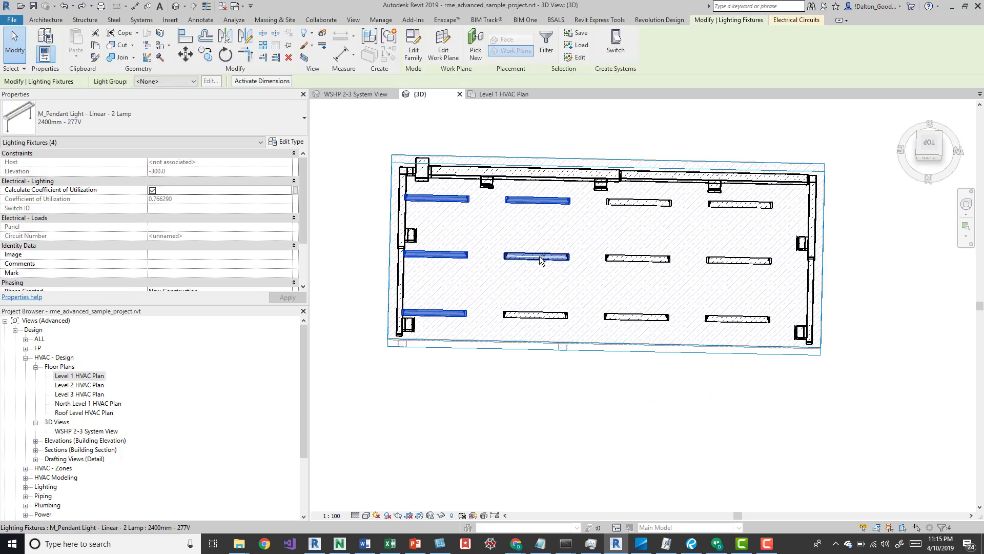
ctrl+click(538, 316)
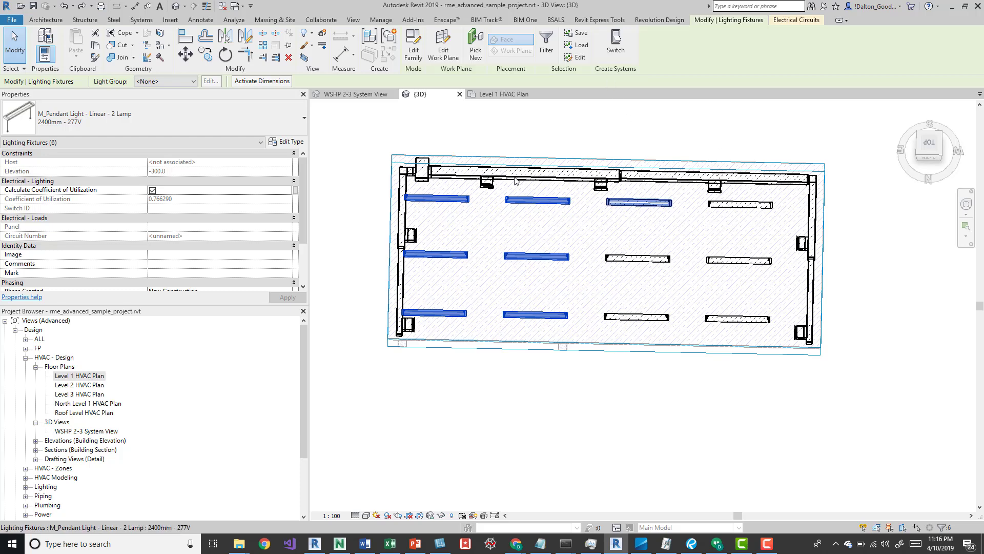
click(577, 33)
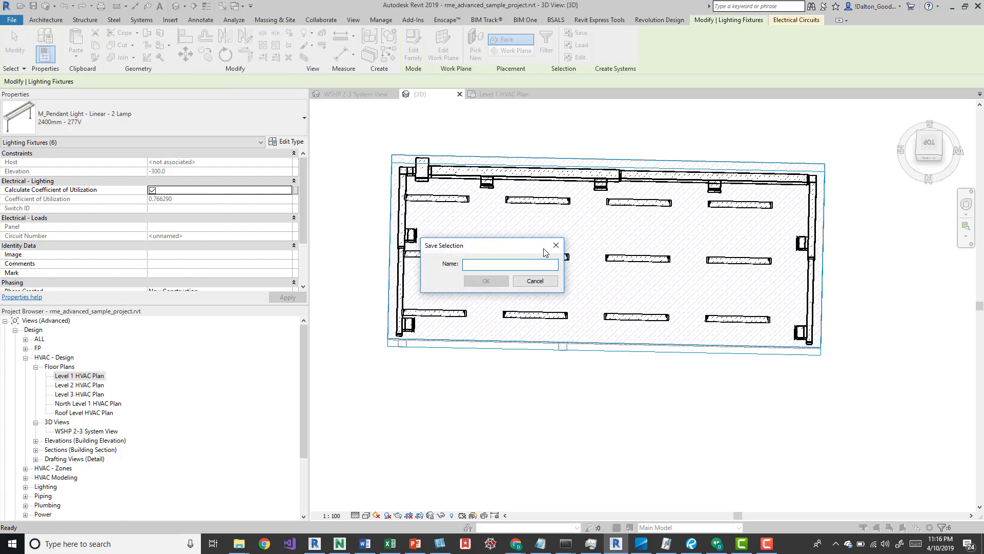
text(Area 1a)
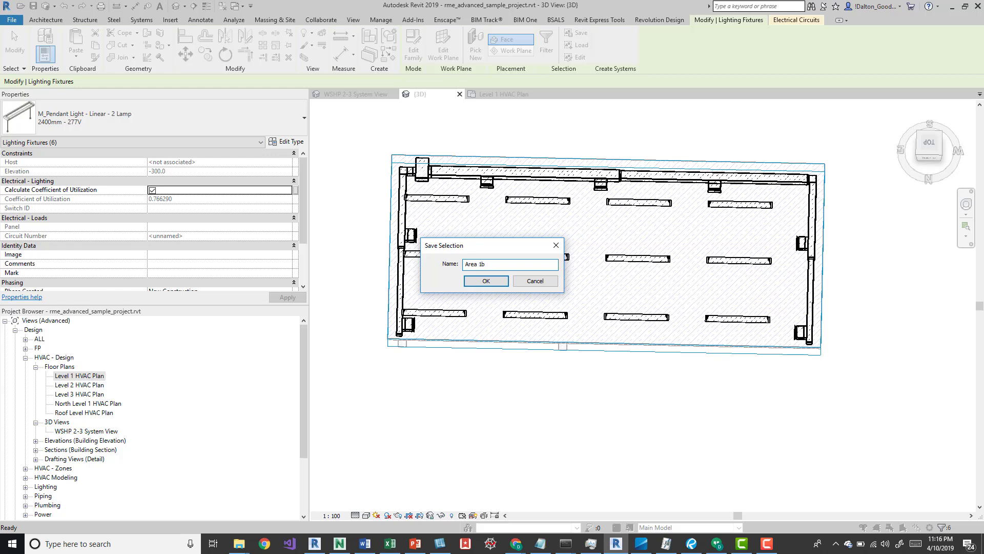
click(499, 280)
Save the six pendant lights in the two rightmost columns as a selection set named Area 1b and clear the selection
click(629, 315)
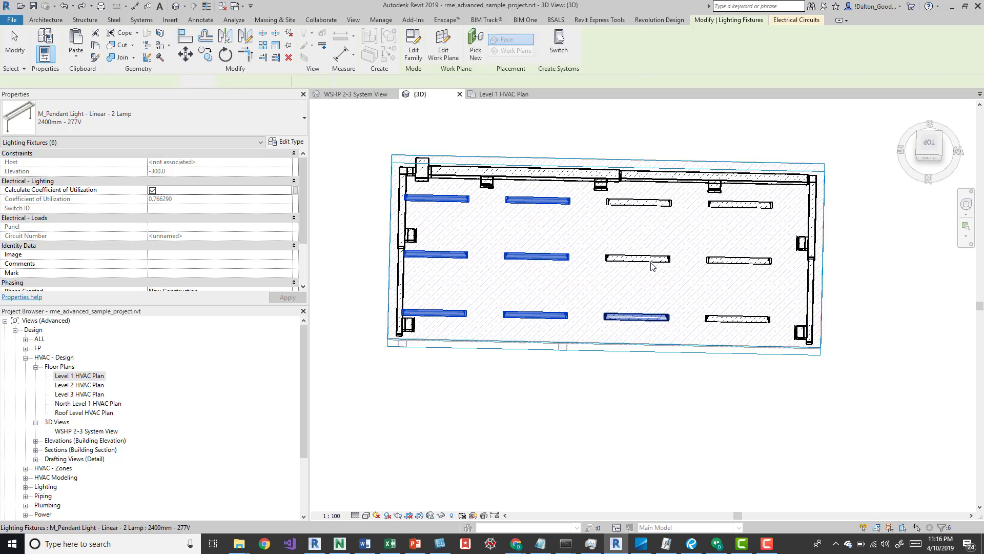
ctrl+click(638, 203)
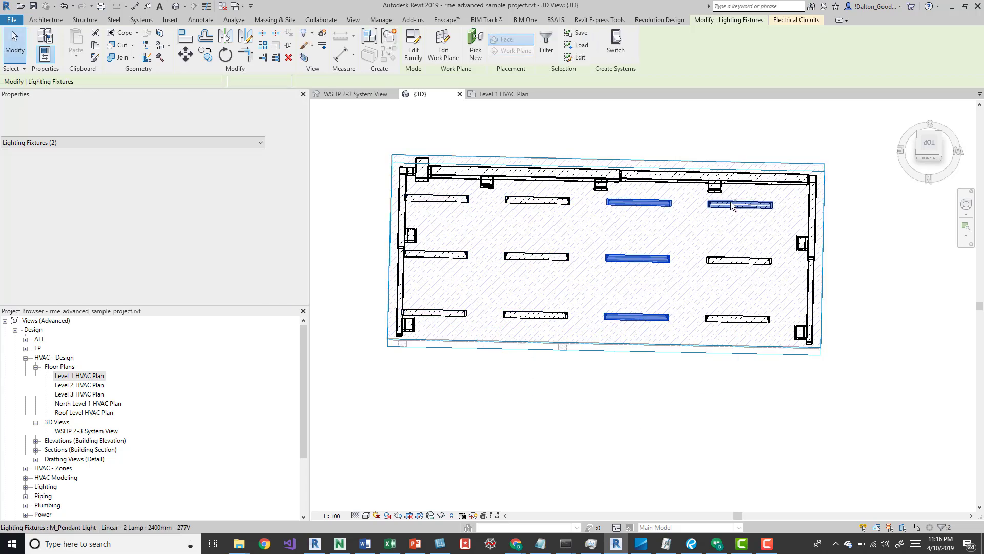
ctrl+click(740, 204)
ctrl+click(730, 319)
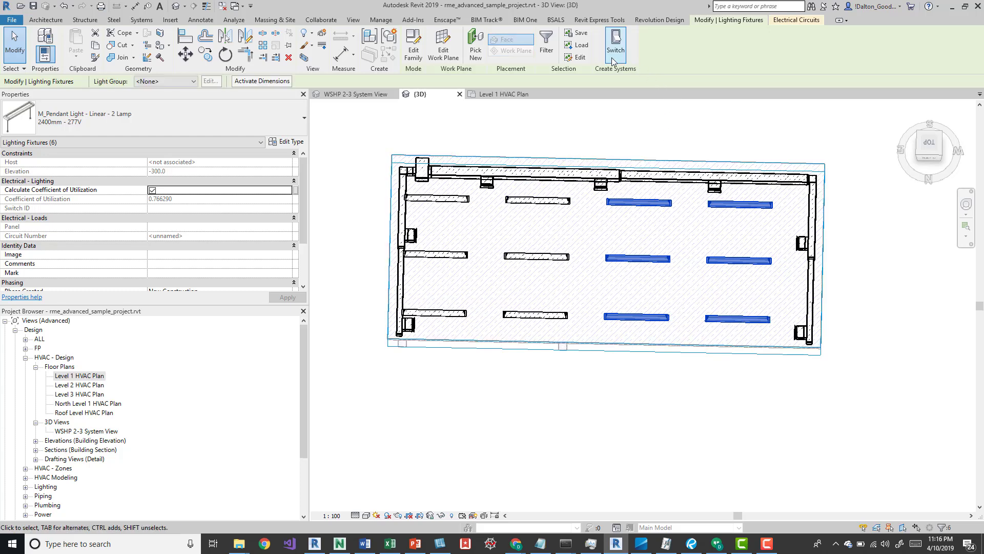
click(580, 34)
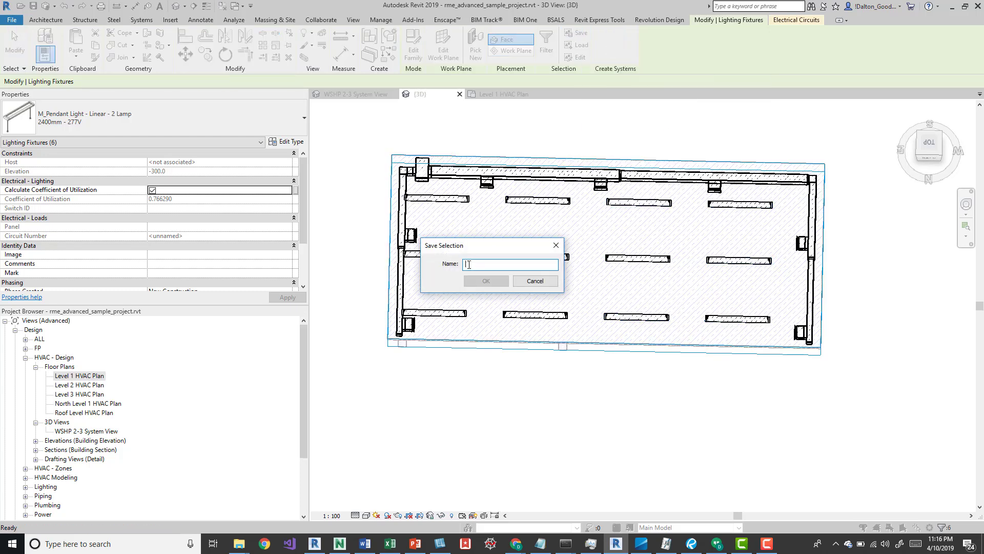
text(Area 1b)
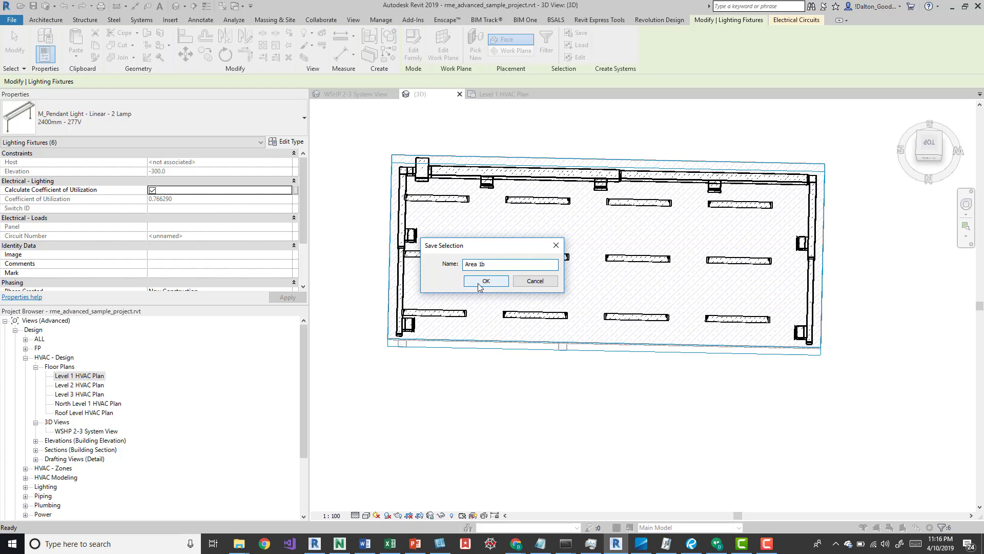
click(482, 280)
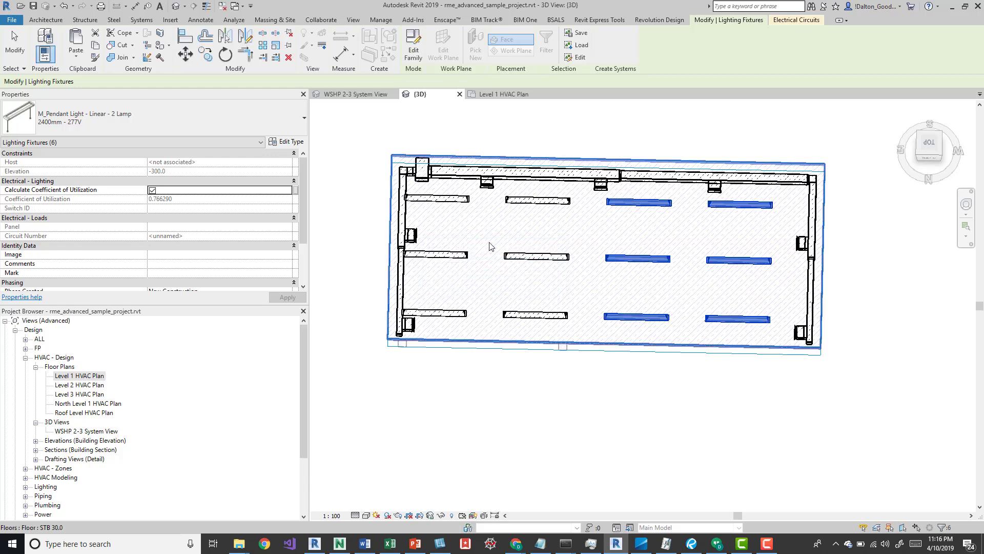
click(545, 130)
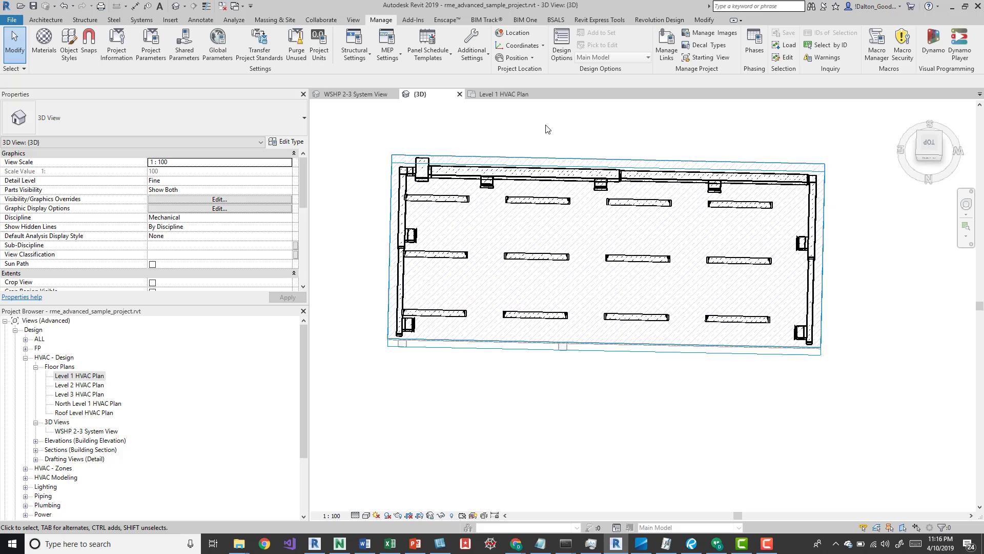
Add the Area 1a selection filter to the 3D view's visibility/graphic overrides
key(v)
key(v)
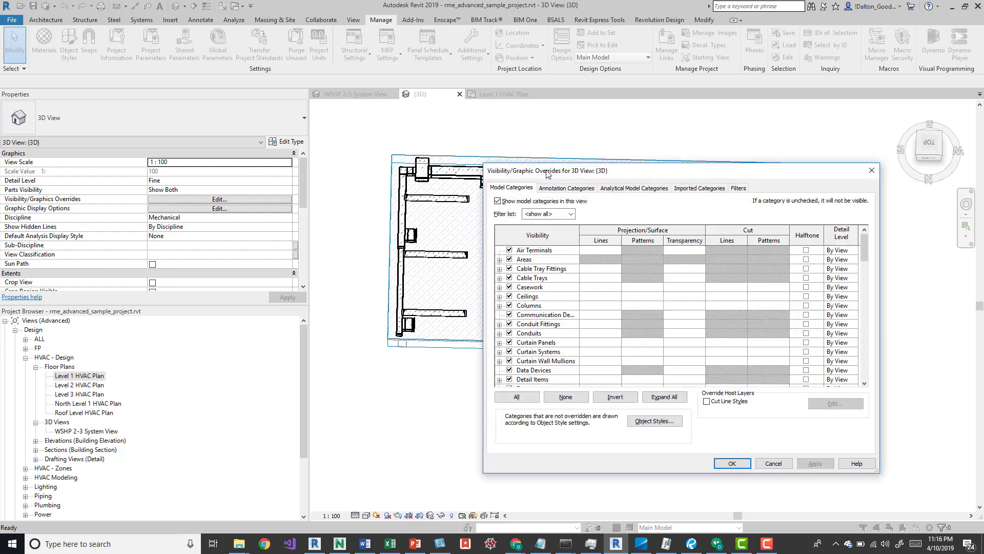
drag(638, 176, 618, 147)
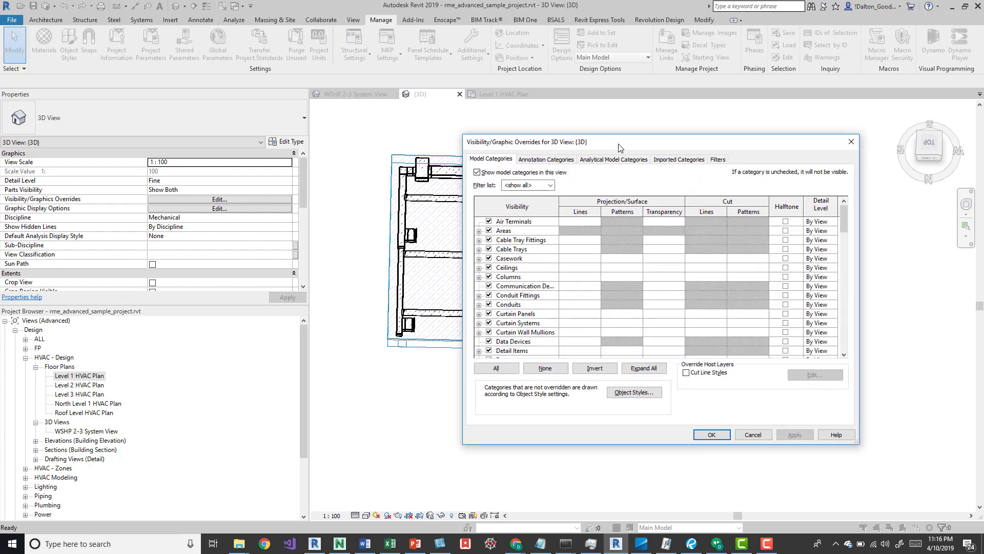
click(717, 158)
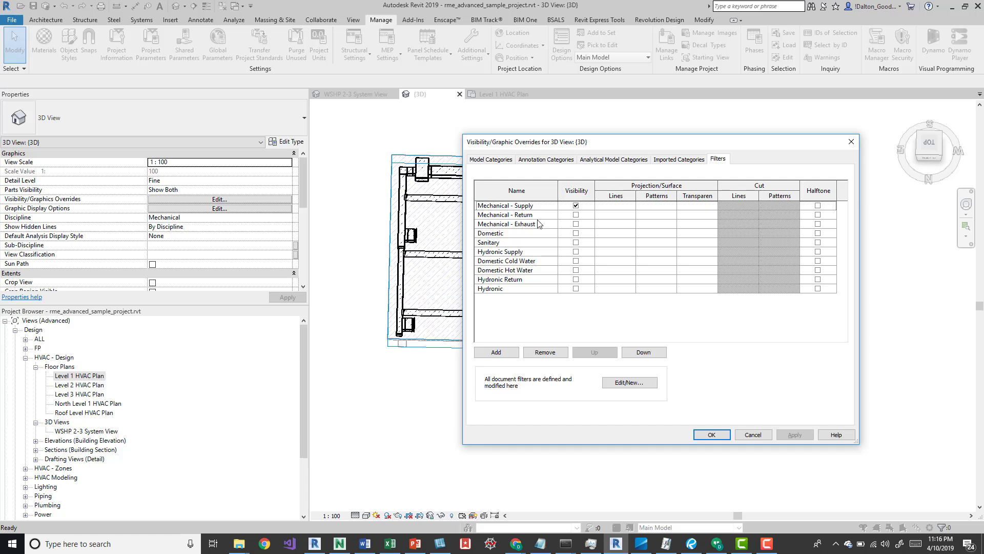
click(496, 354)
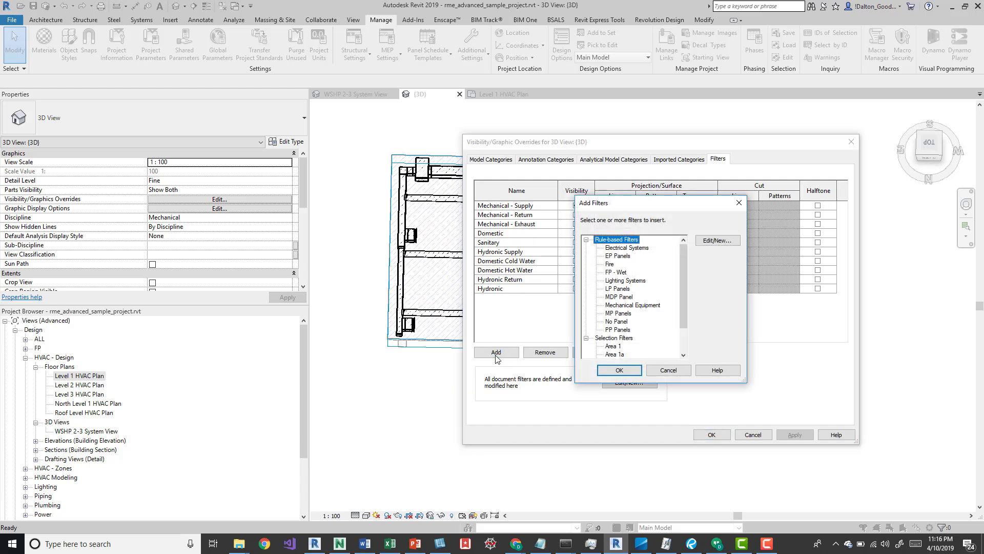
click(586, 240)
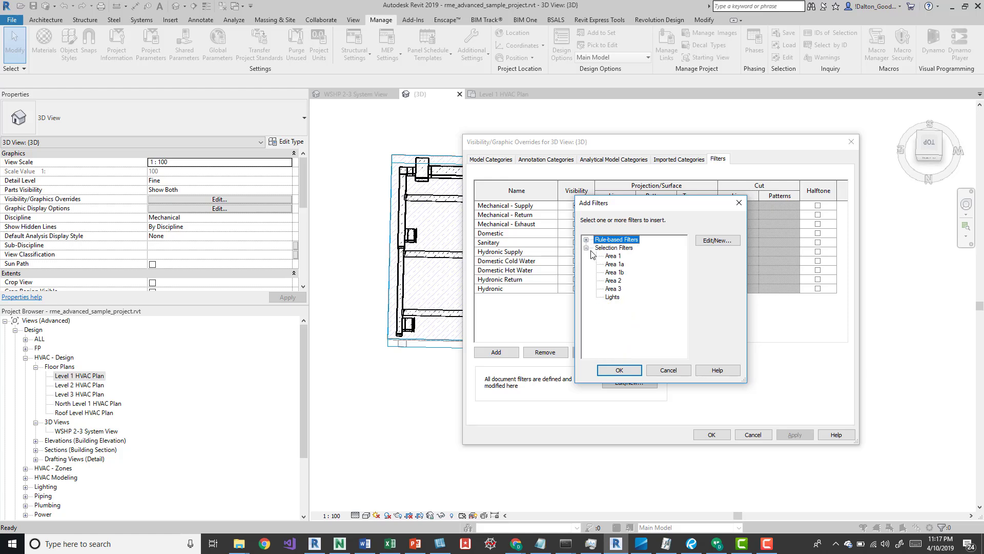
click(622, 264)
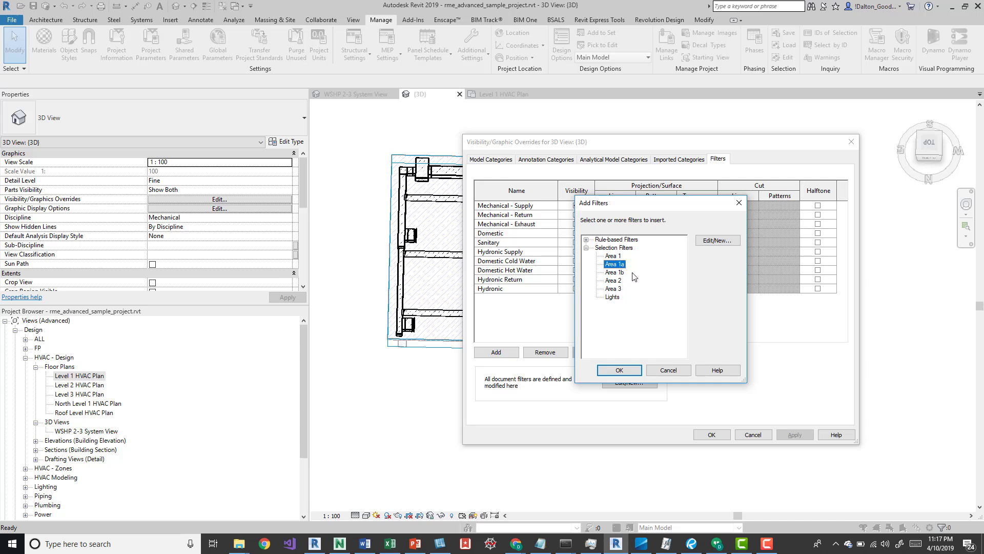
click(614, 273)
click(619, 264)
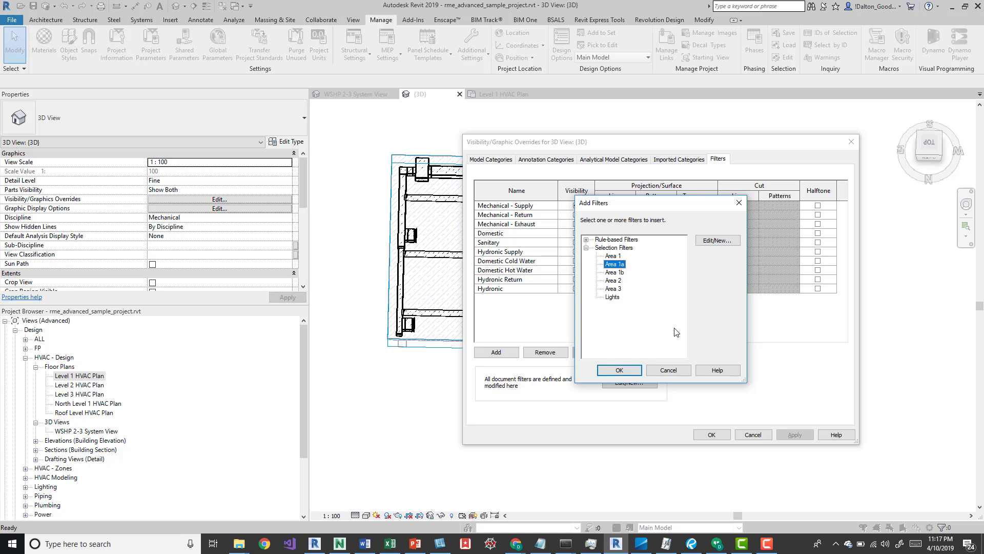
click(619, 370)
Override the Area 1a filter's projection/surface foreground pattern with a red solid fill and apply it to the view
click(497, 216)
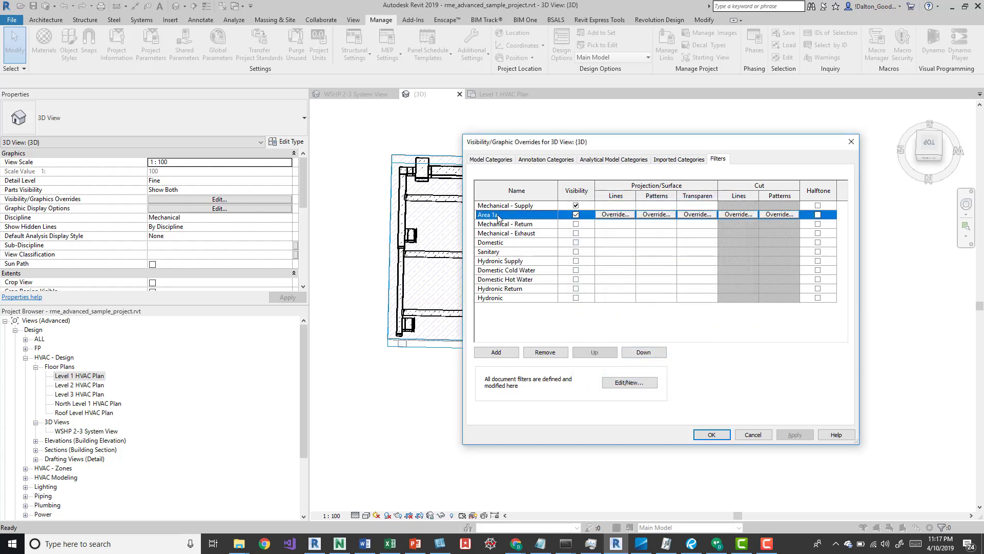
click(656, 214)
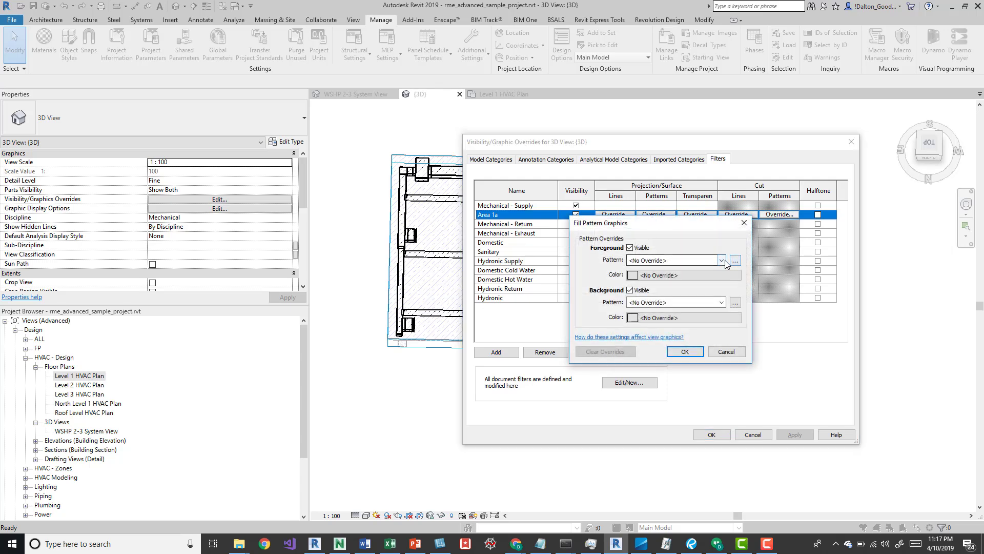
click(721, 261)
click(718, 278)
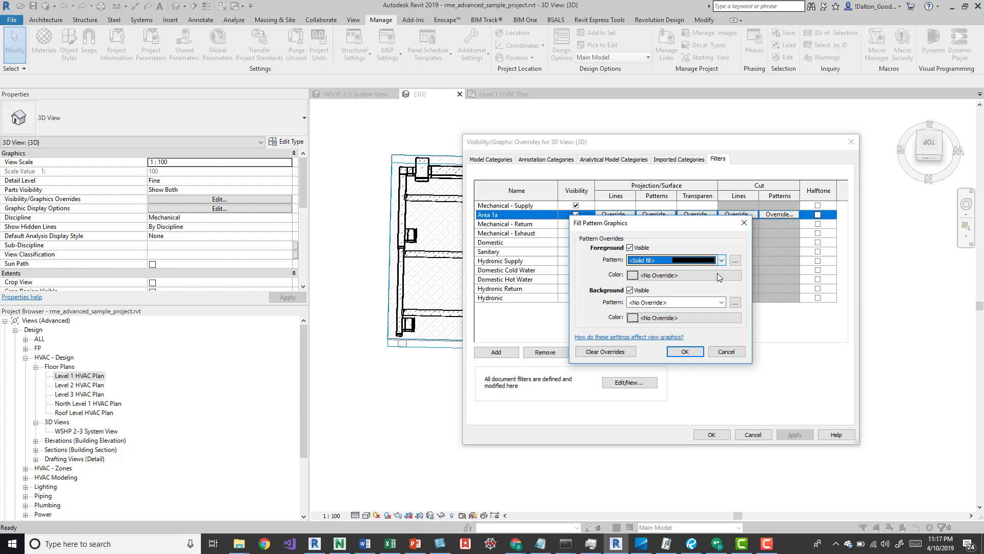
click(680, 277)
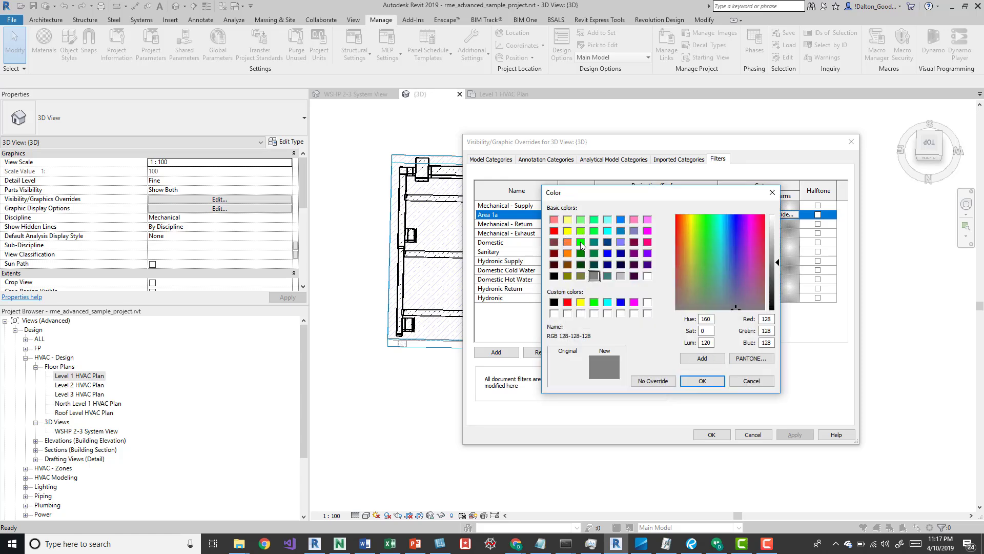
click(554, 230)
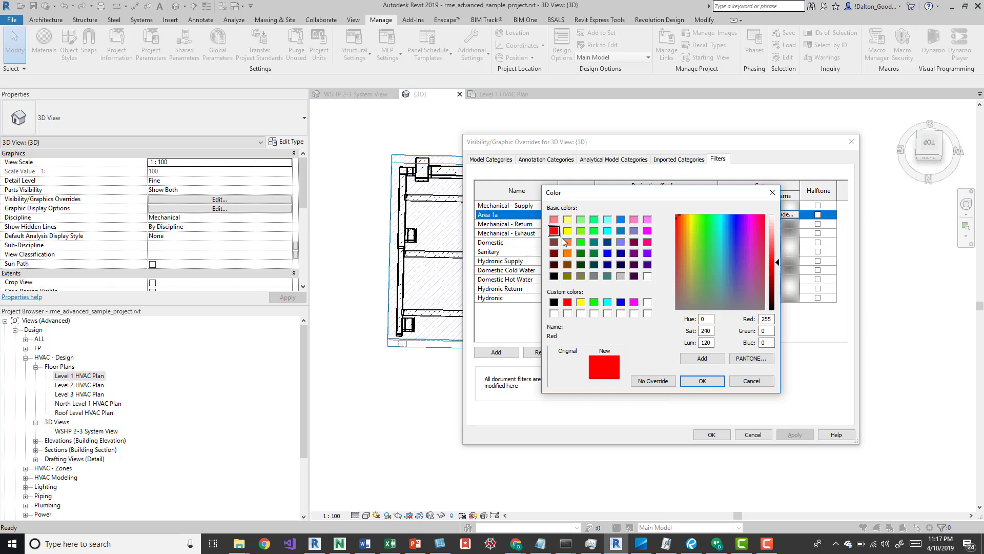
click(568, 301)
click(702, 380)
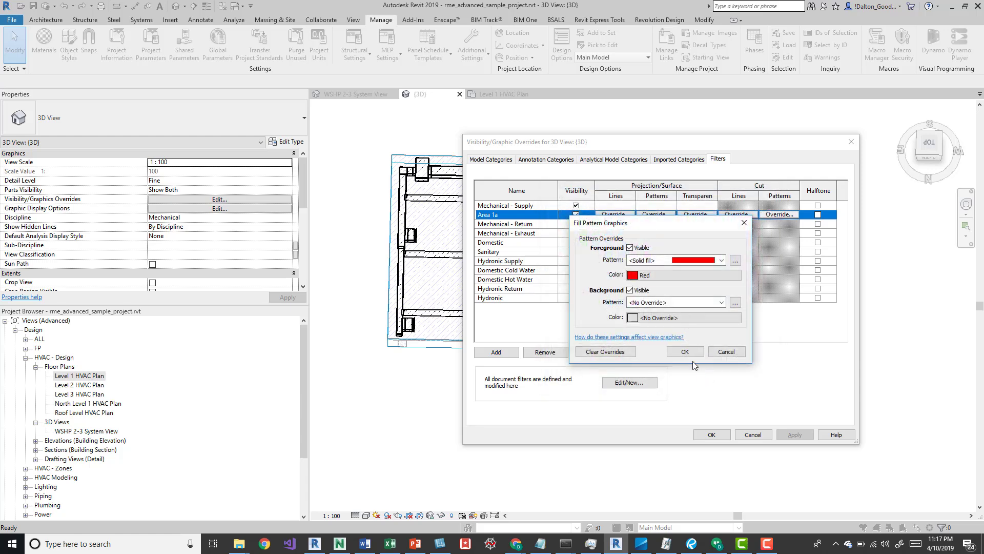
click(677, 351)
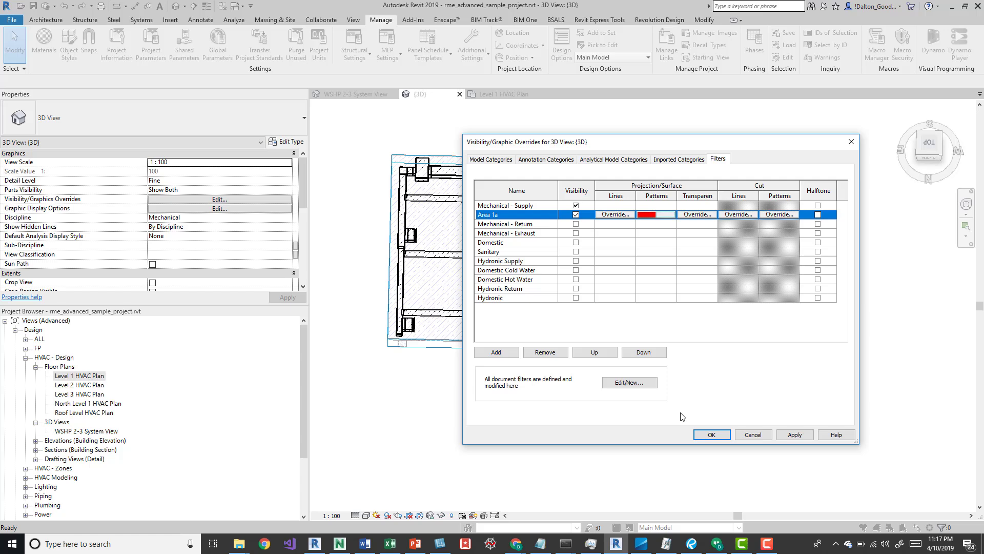
click(712, 434)
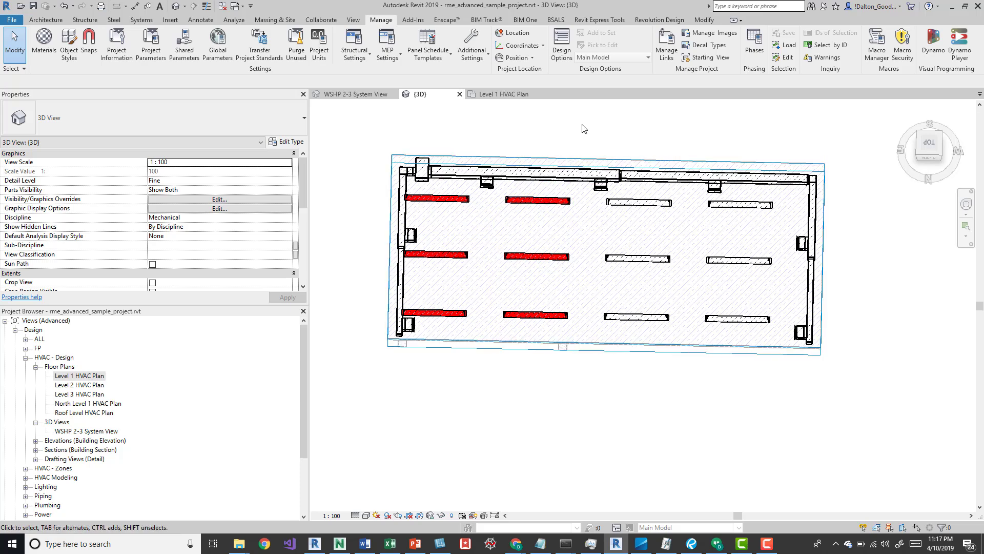
Add the Area 1b selection filter to the 3D view's visibility/graphic overrides
key(v)
key(v)
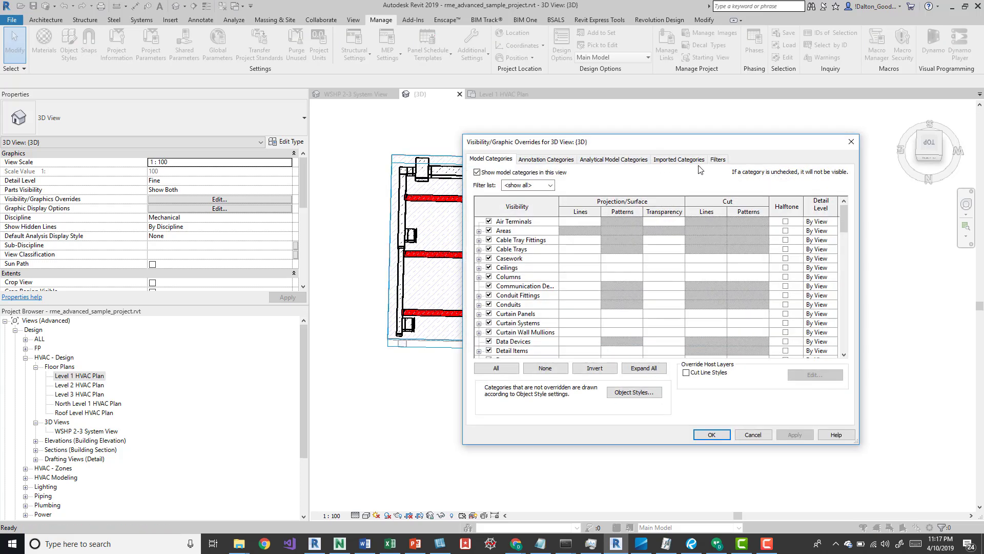
click(717, 160)
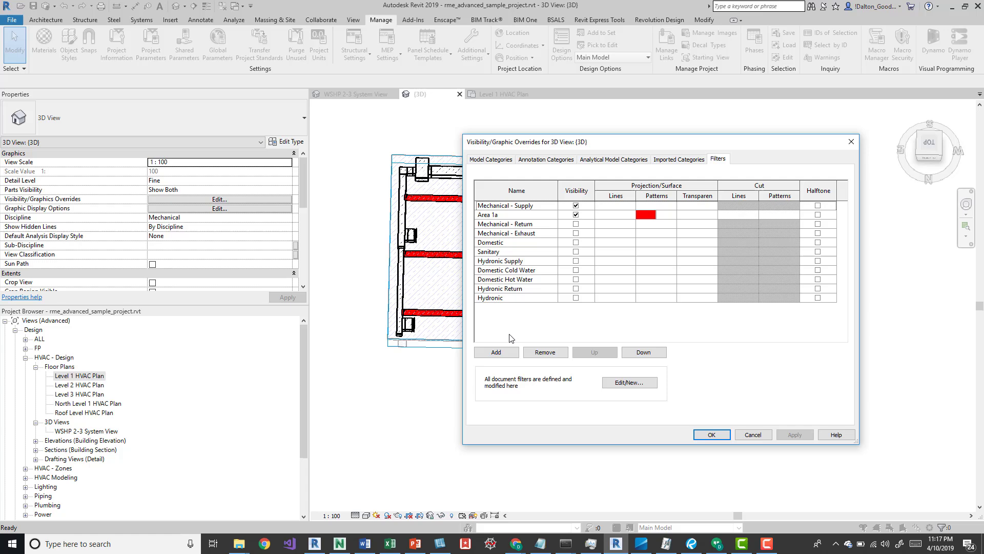
click(496, 353)
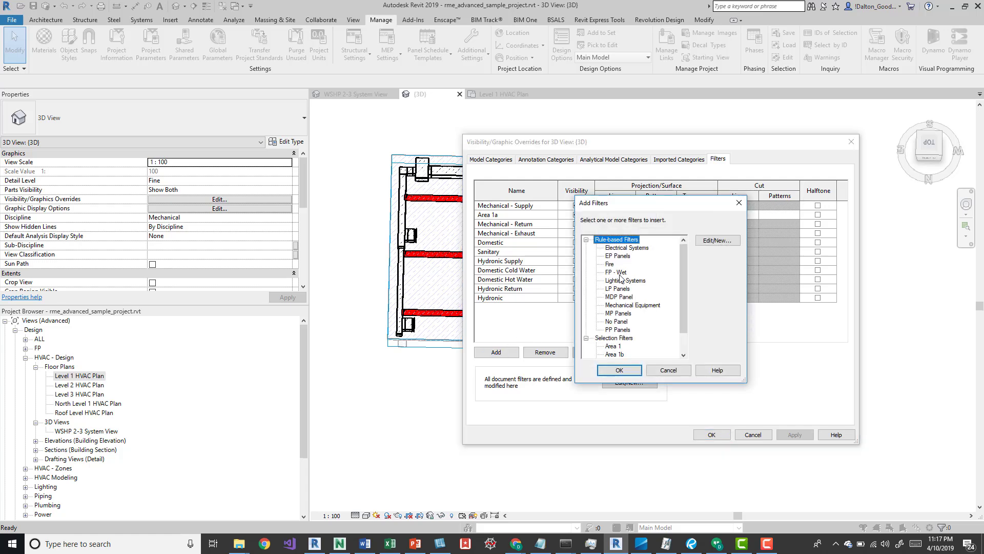
scroll(613, 339, down, 1)
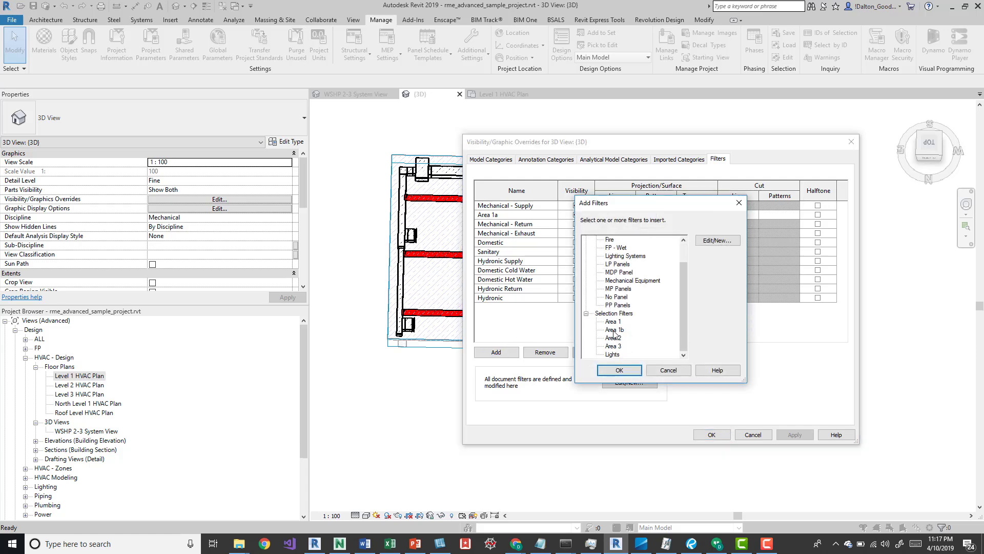
click(614, 331)
click(619, 370)
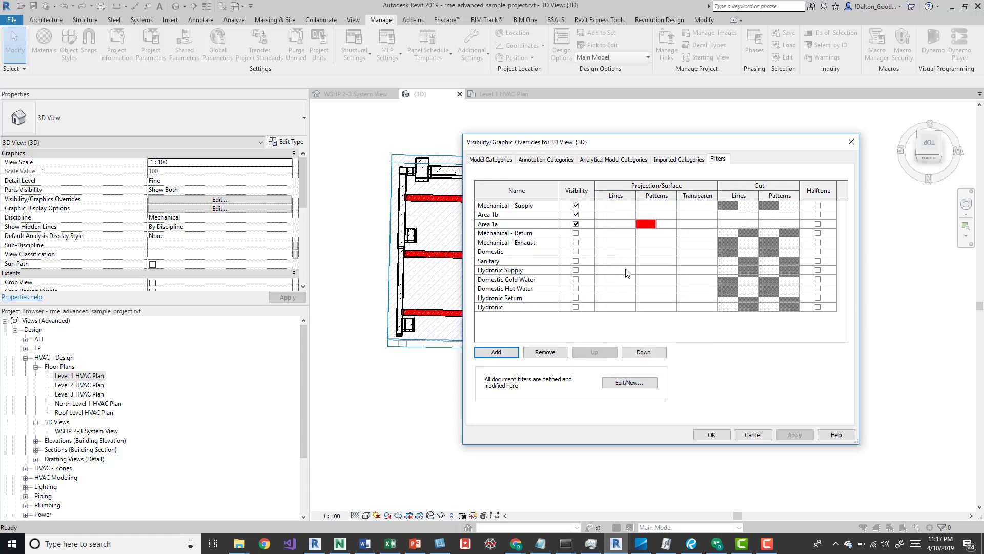
Override the Area 1b filter's projection/surface foreground pattern with a green solid fill and apply it to the view
click(613, 215)
click(616, 215)
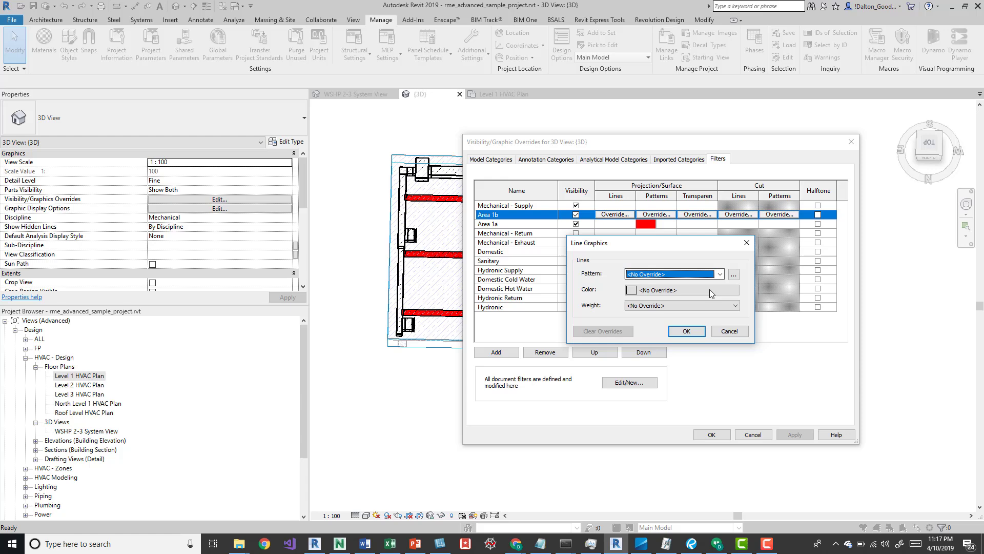
key(Escape)
click(669, 216)
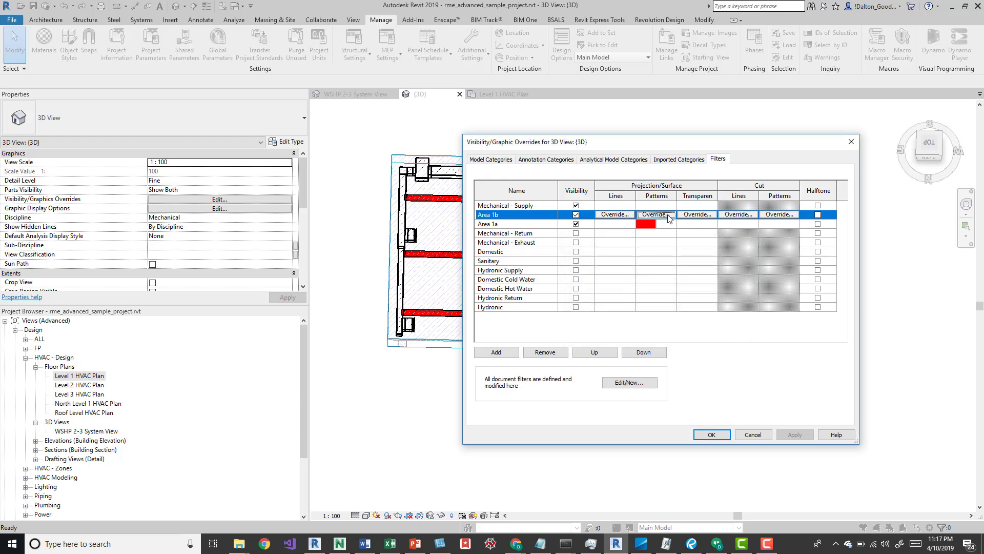
click(721, 260)
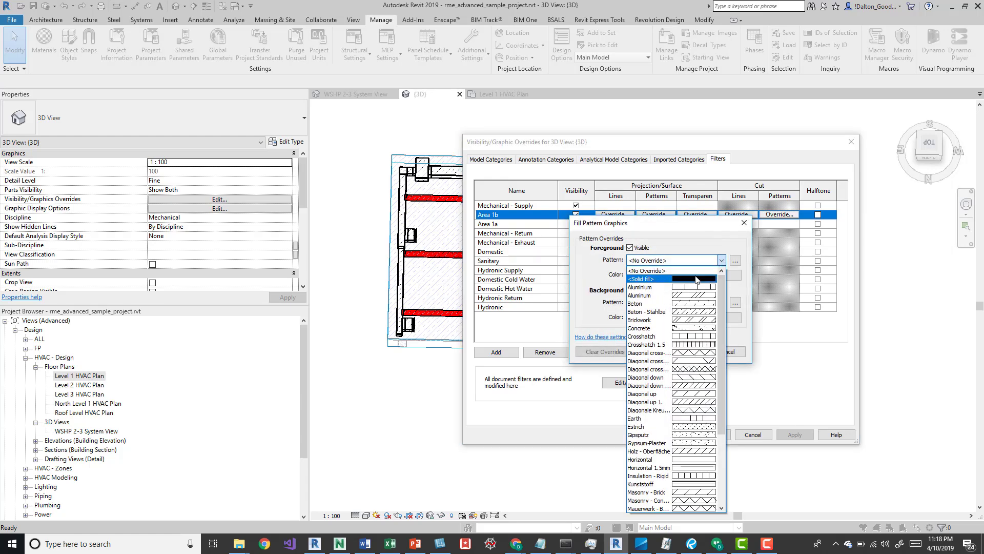
click(702, 274)
click(661, 280)
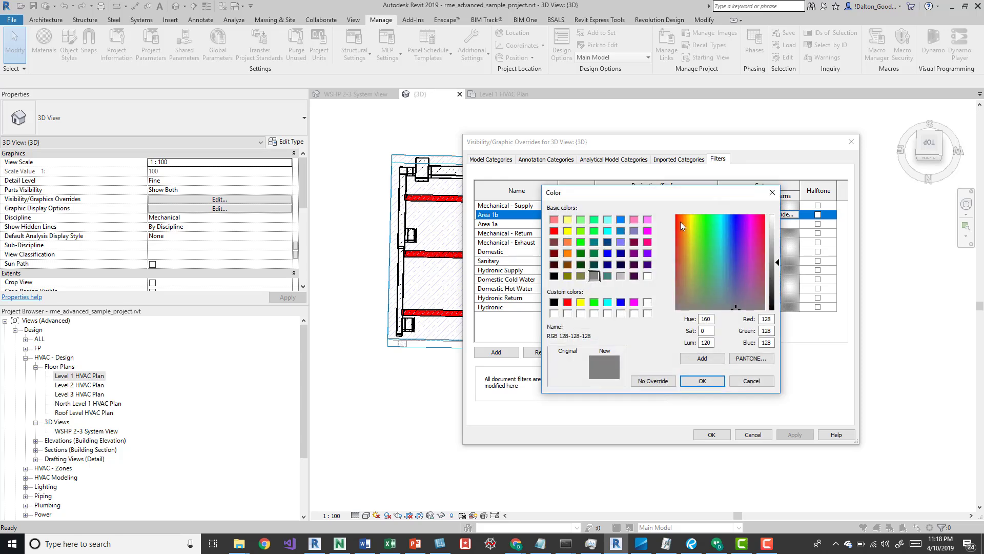
click(581, 242)
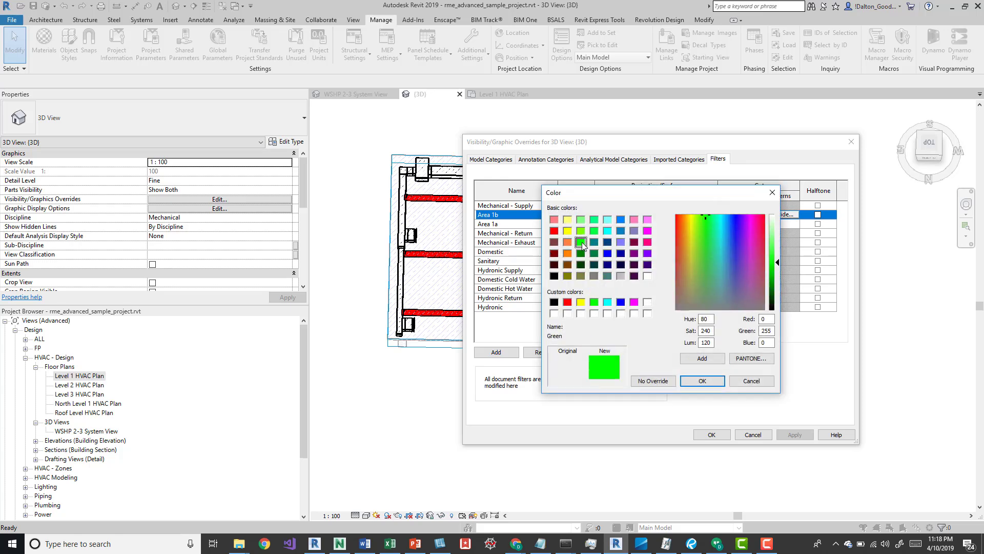
click(702, 382)
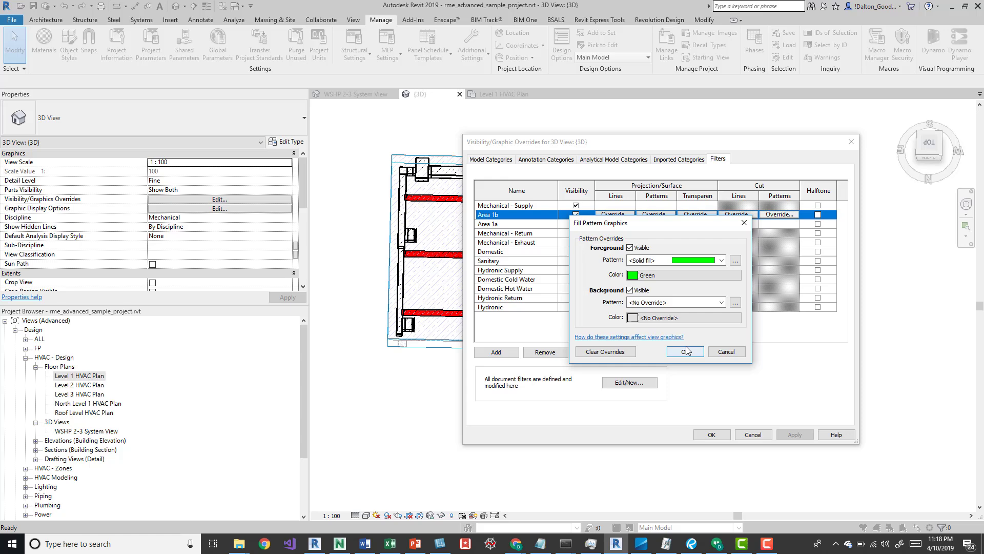
click(685, 351)
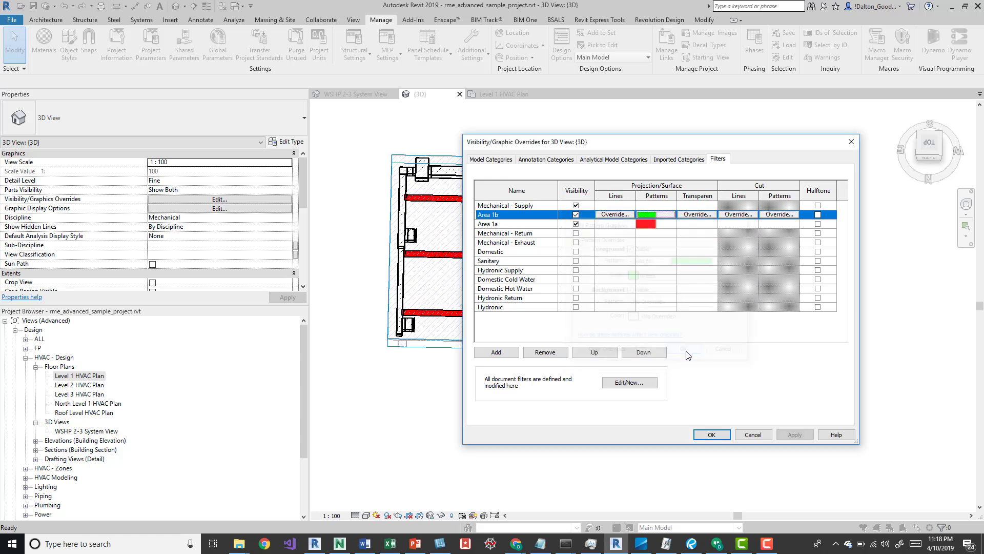
click(712, 434)
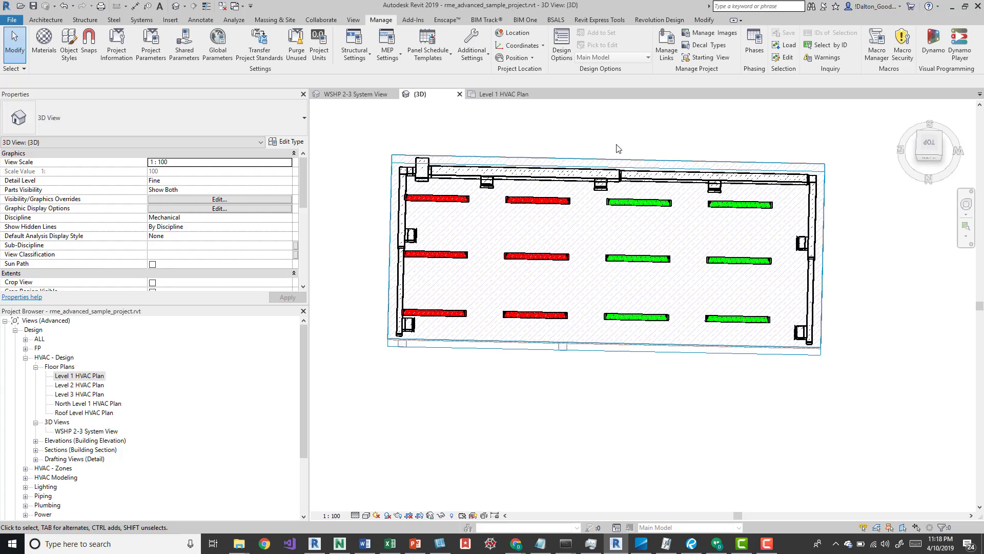
shift+middle_drag(623, 312, 651, 372)
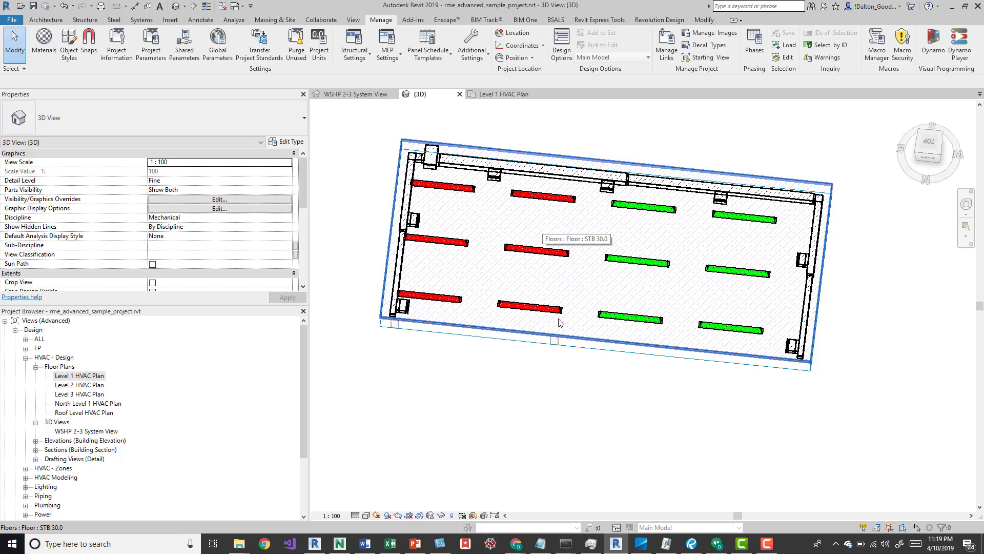
mouse_move(691, 176)
middle_down()
mouse_move(716, 132)
mouse_move(663, 167)
mouse_move(659, 154)
mouse_move(654, 200)
mouse_move(638, 207)
middle_up()
scroll(646, 205, up, 1)
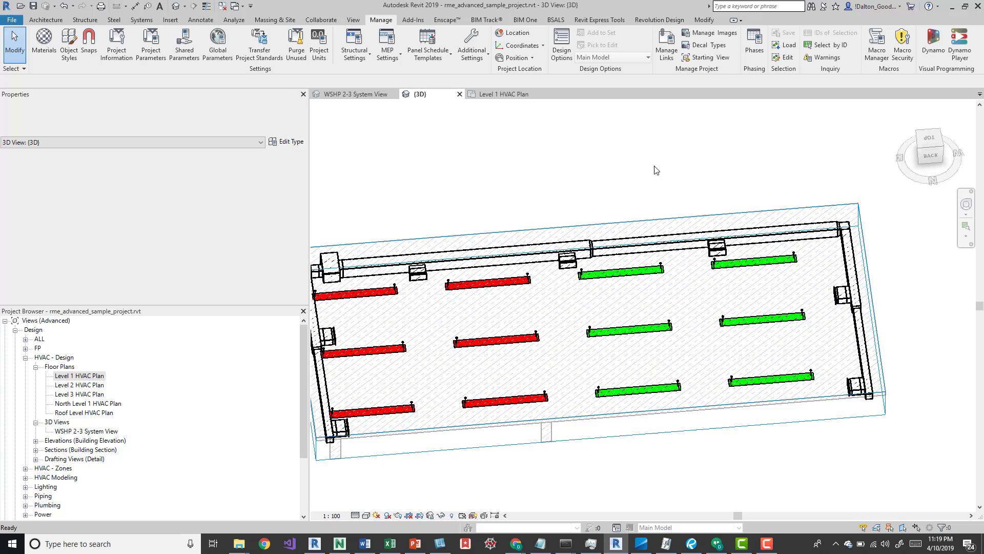
middle_drag(643, 164, 658, 158)
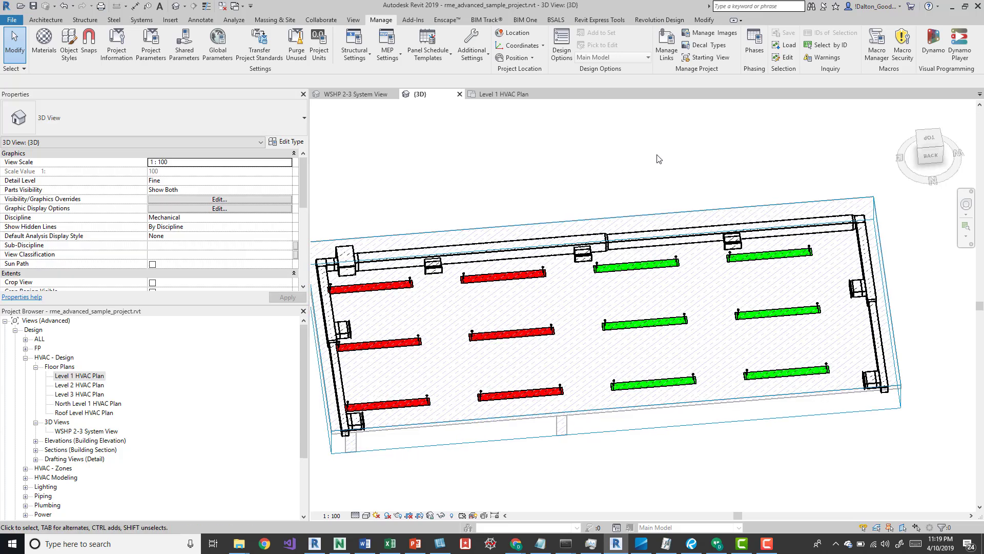